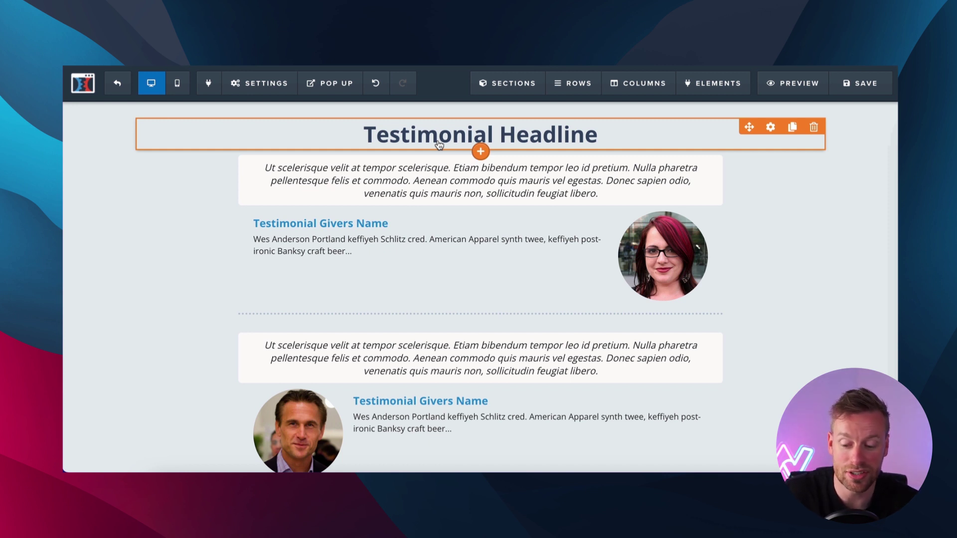
Replace the testimonial headline with '1000's of real reviews from people living health lifestyles'.
click(432, 144)
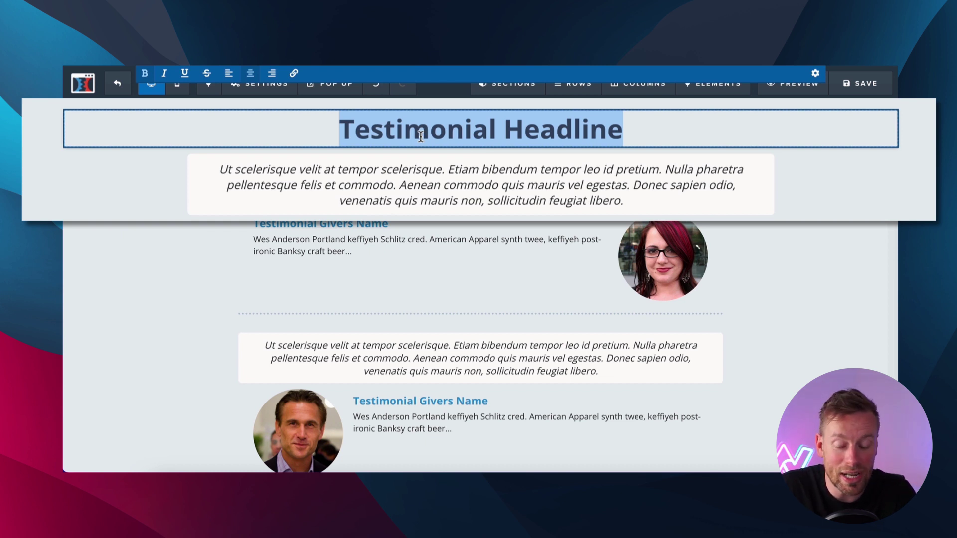
text(1000)
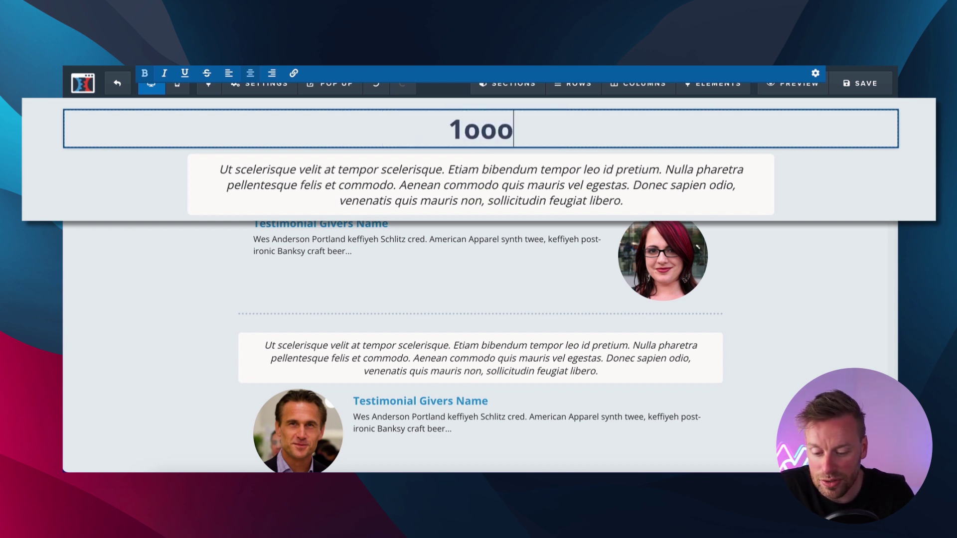
key(BackSpace)
key(BackSpace)
text(00's)
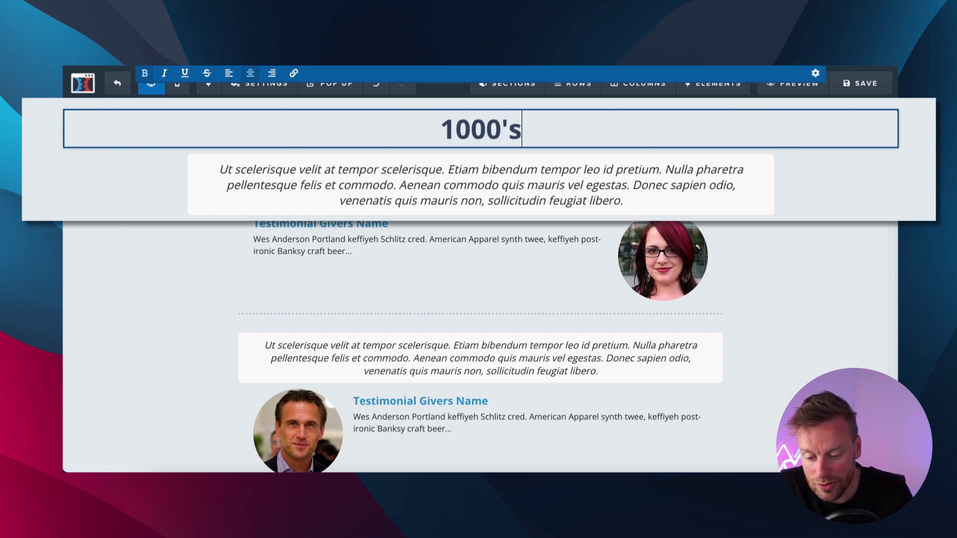
text( of real reviess)
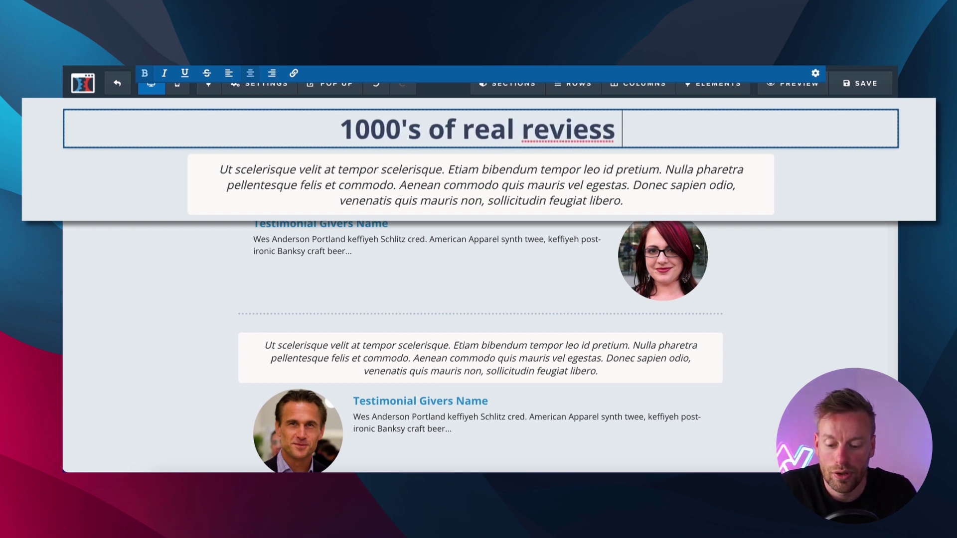
key(BackSpace)
key(BackSpace)
text(ws )
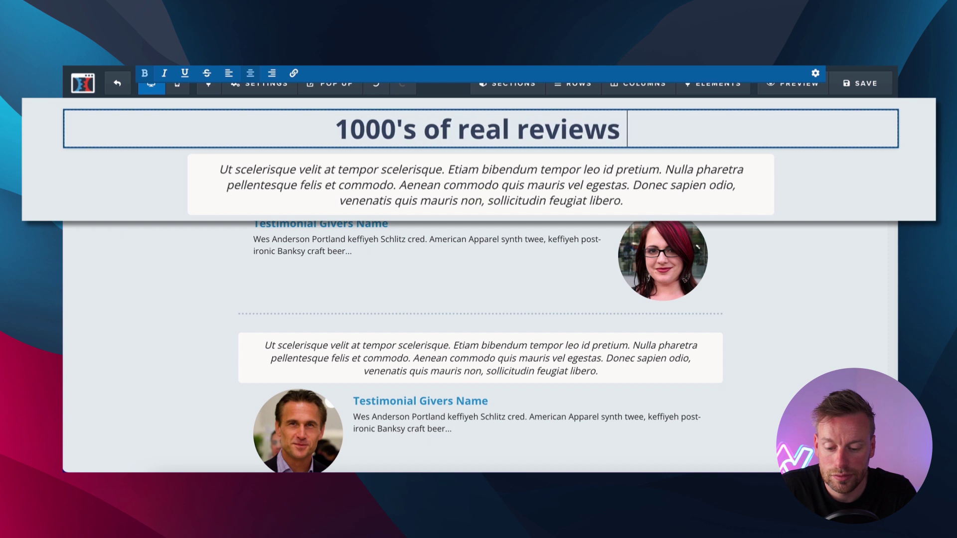
text(from people)
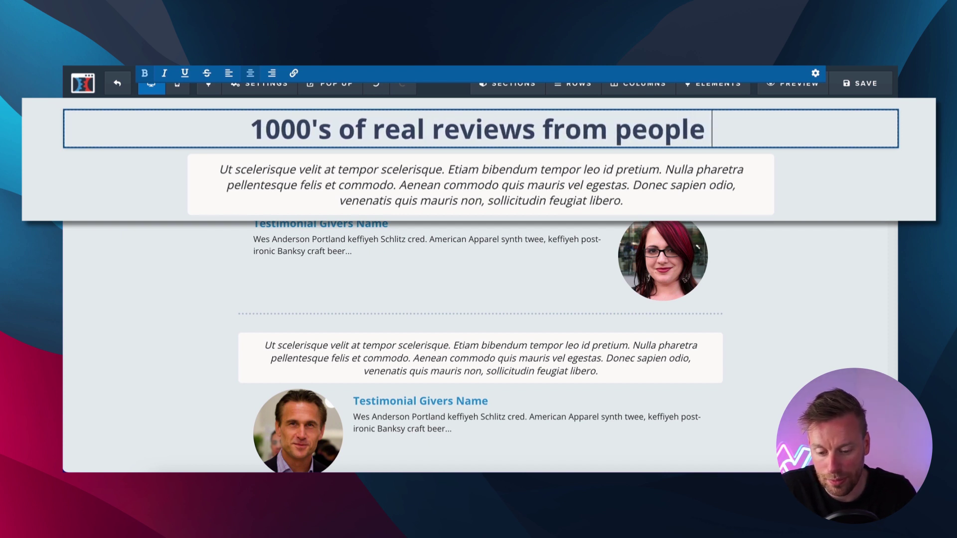
text( living he)
key(BackSpace)
text(health lifestyles)
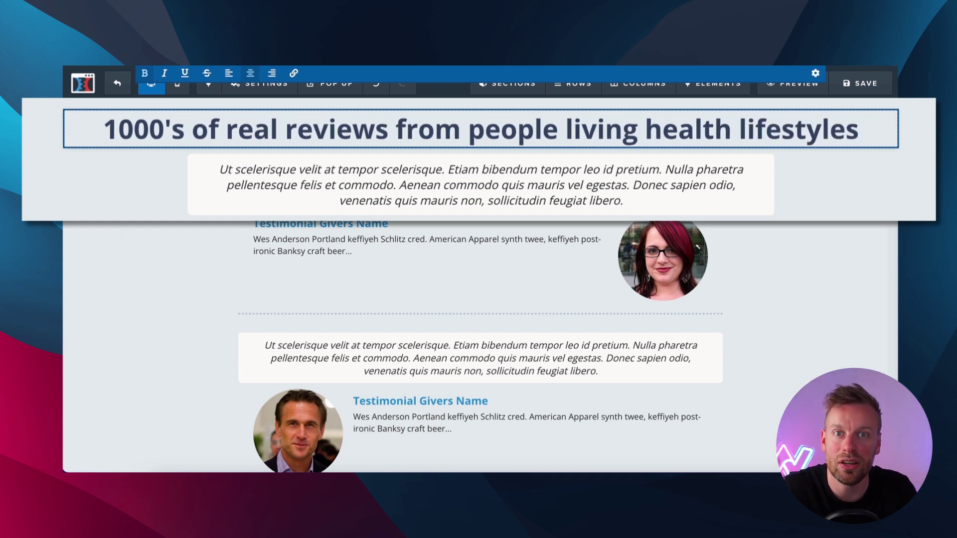
mouse_move(347, 157)
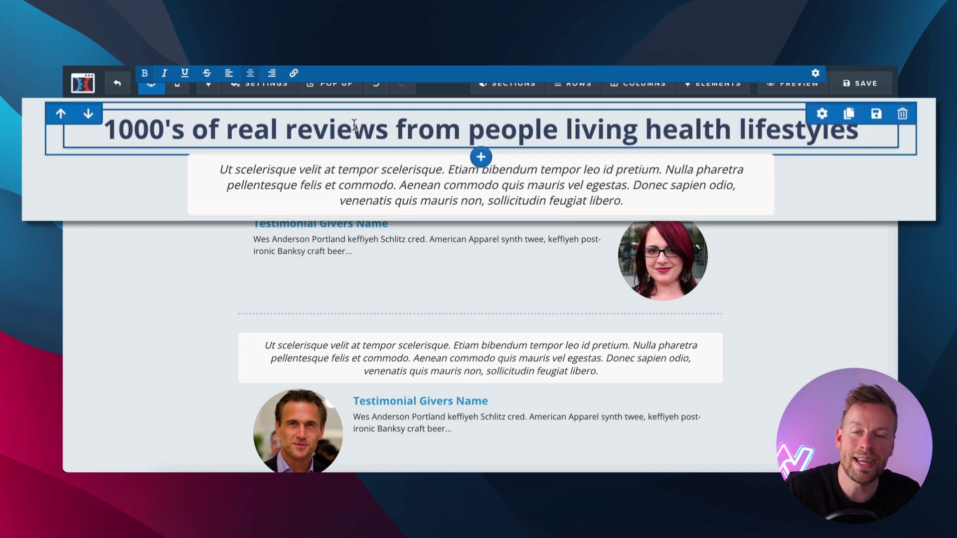
click(342, 181)
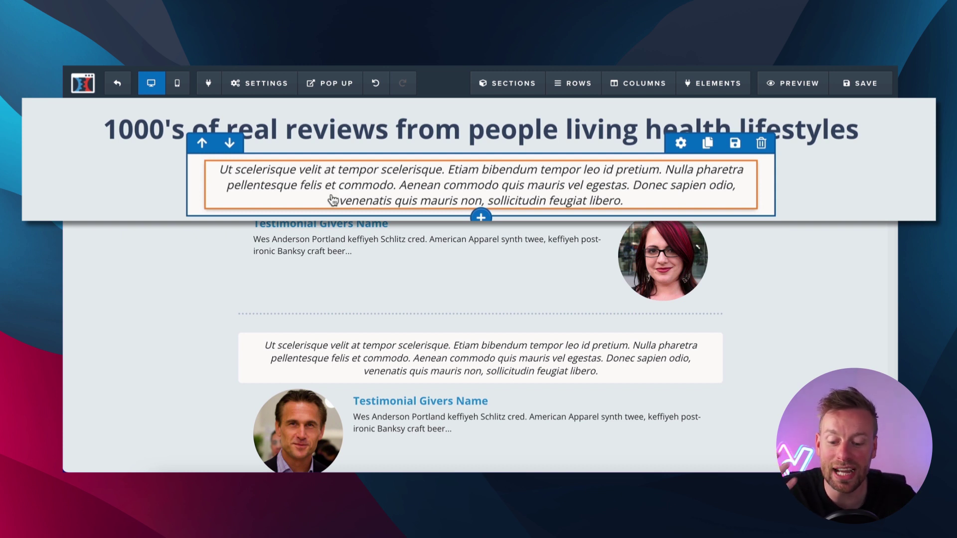
Put quotation marks around the first quote and bold 'tempor scelerisque' and 'mauris vel egestas'.
click(346, 191)
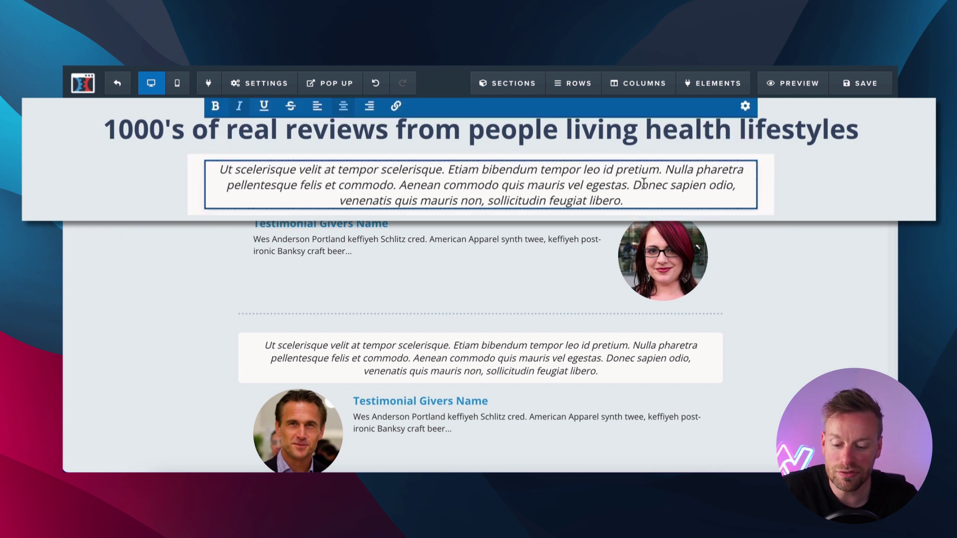
text(")
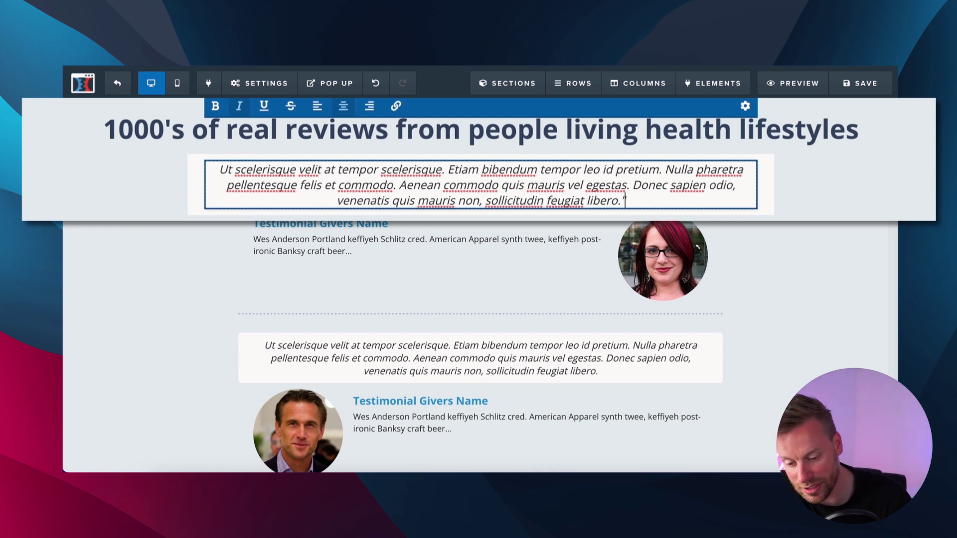
text(")
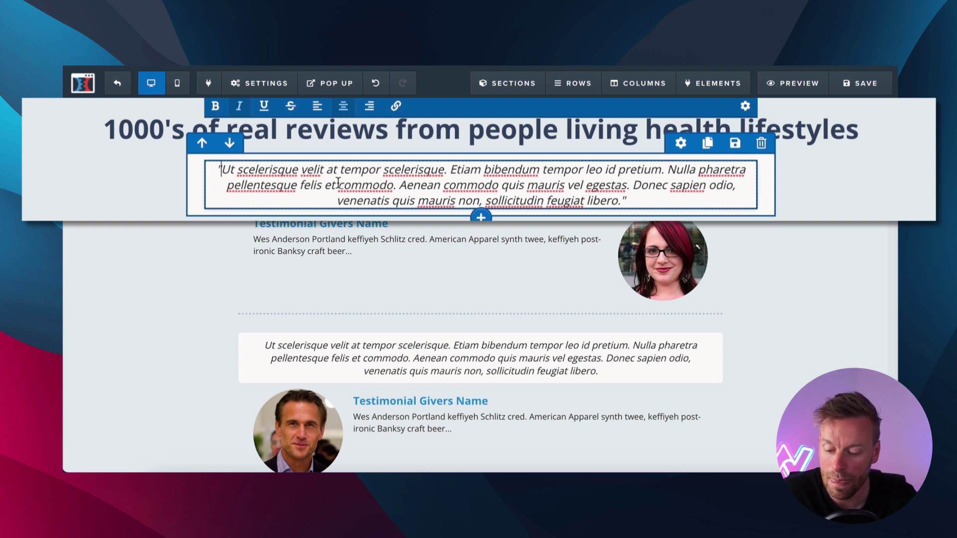
drag(340, 172, 443, 176)
key(ctrl+b)
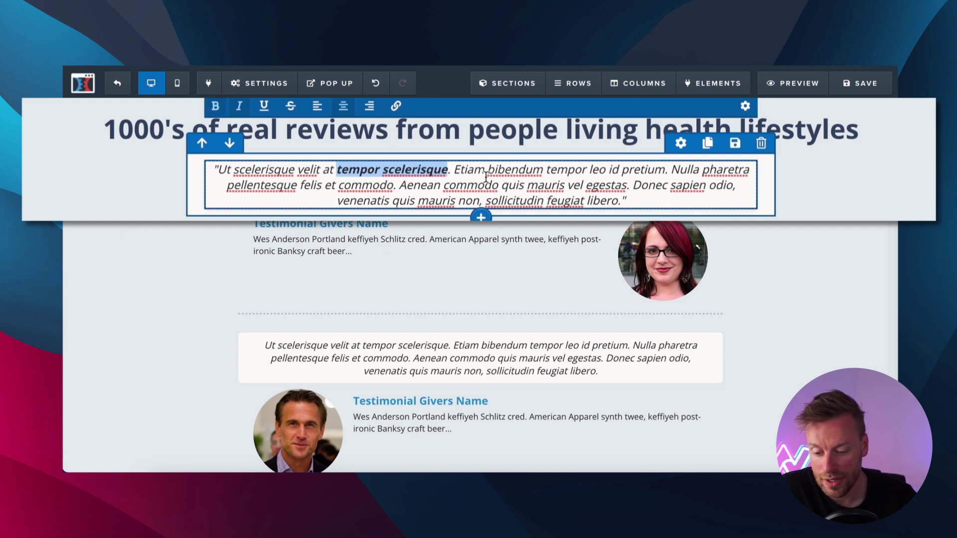
click(487, 180)
drag(527, 186, 627, 183)
key(ctrl+b)
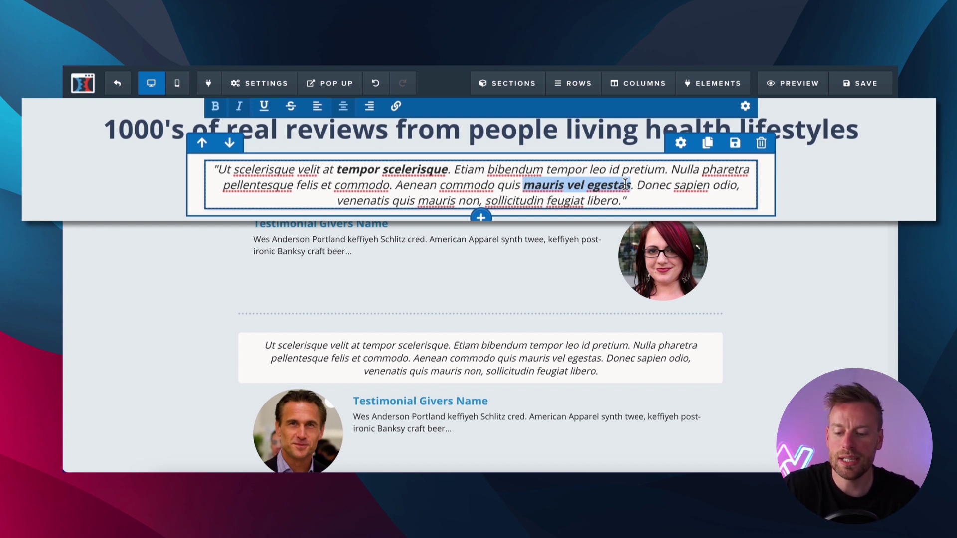
click(141, 209)
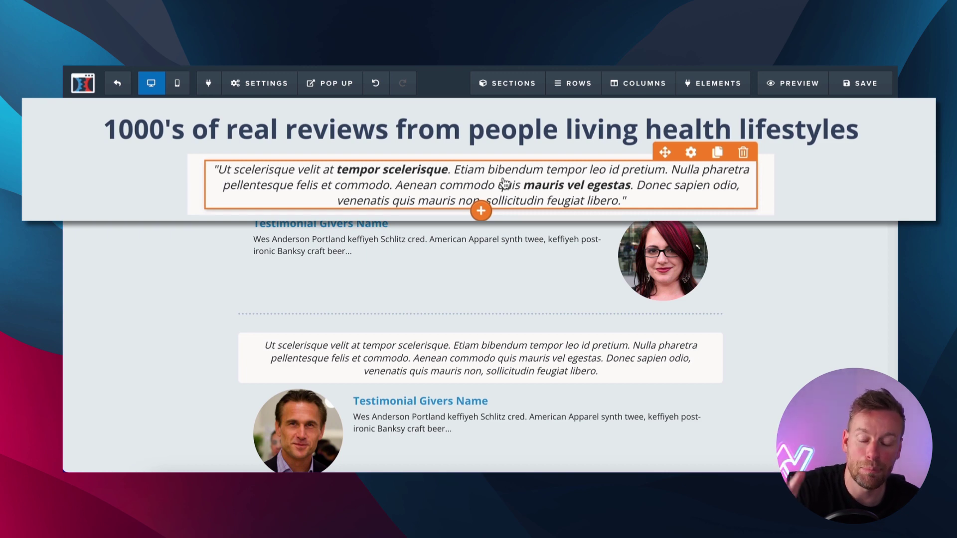
Replace the 'Testimonial Givers Name' placeholder with the reviewer's full name.
double_click(371, 224)
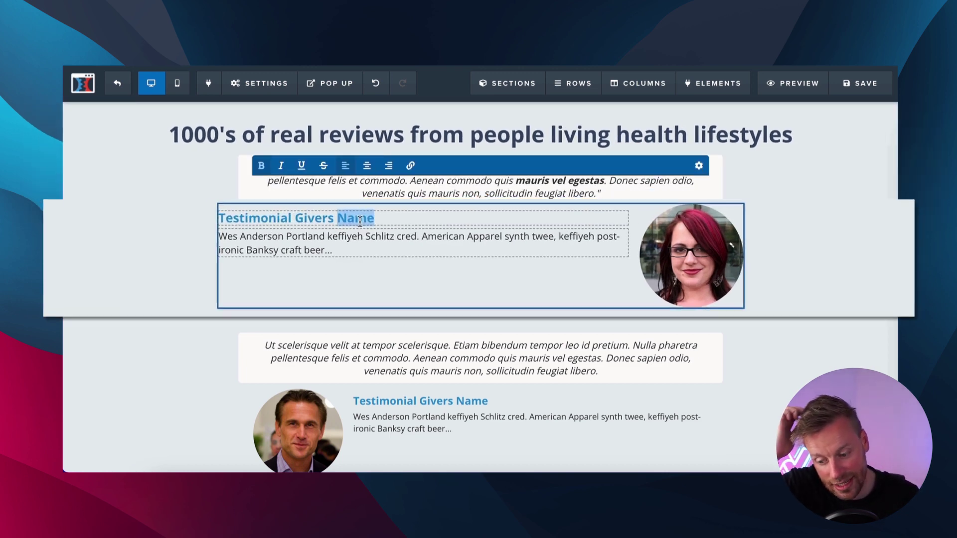
triple_click(350, 220)
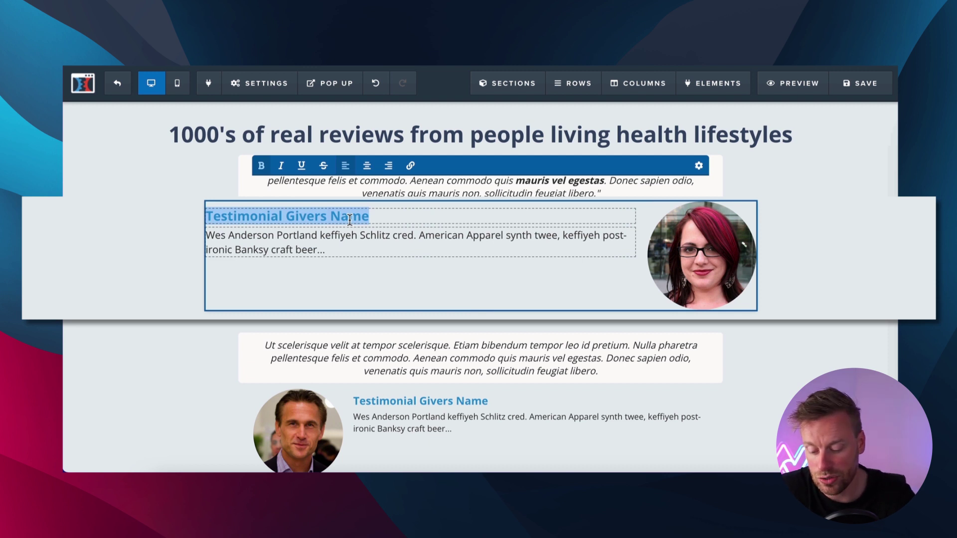
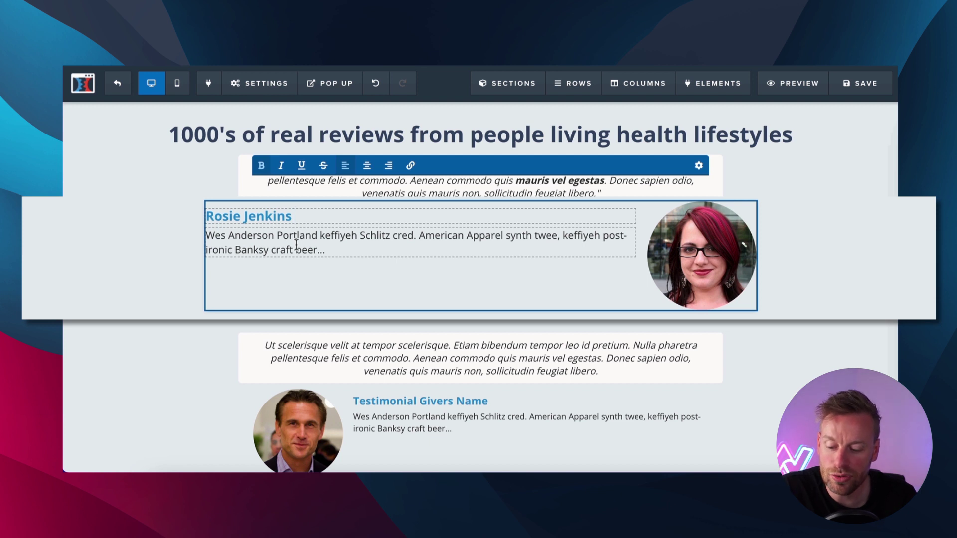
Delete the placeholder description text beneath the reviewer's name.
click(305, 244)
triple_click(312, 243)
key(BackSpace)
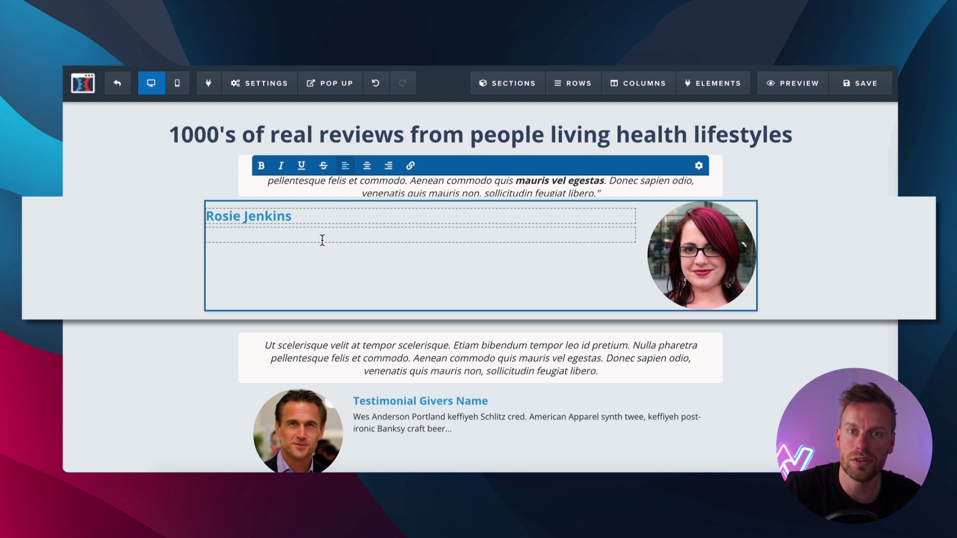
Open Emojipedia in a new private window and search for 'star'.
key(super+shift+n)
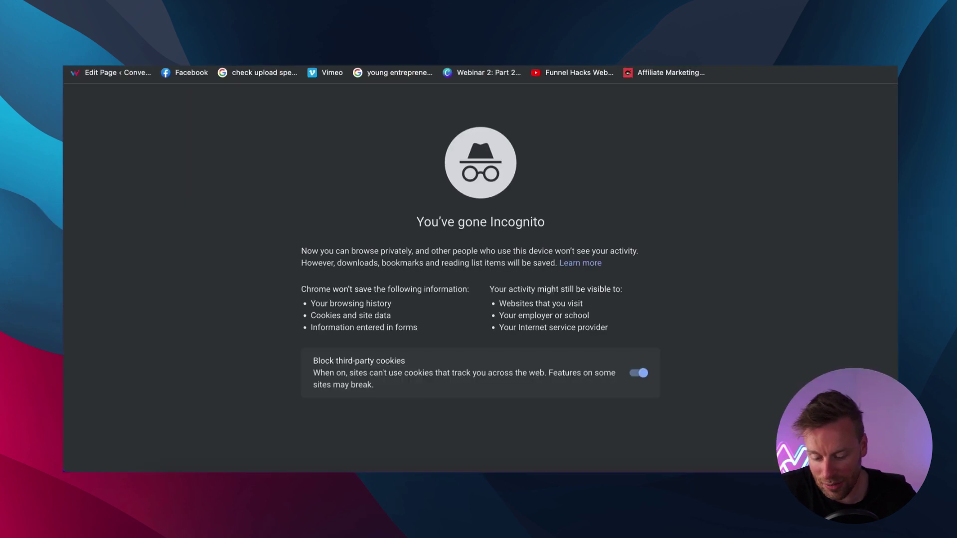
text(emojipedia.org)
key(Return)
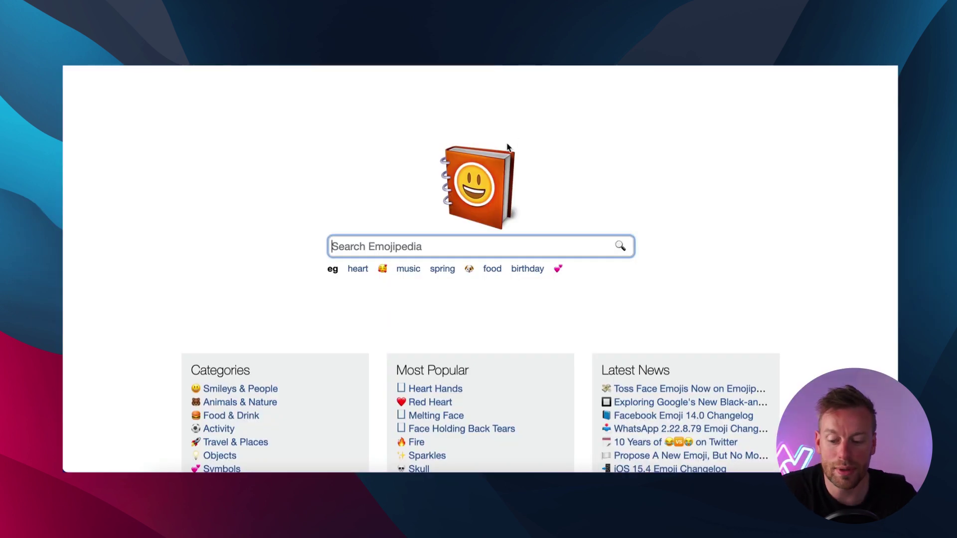
text(star)
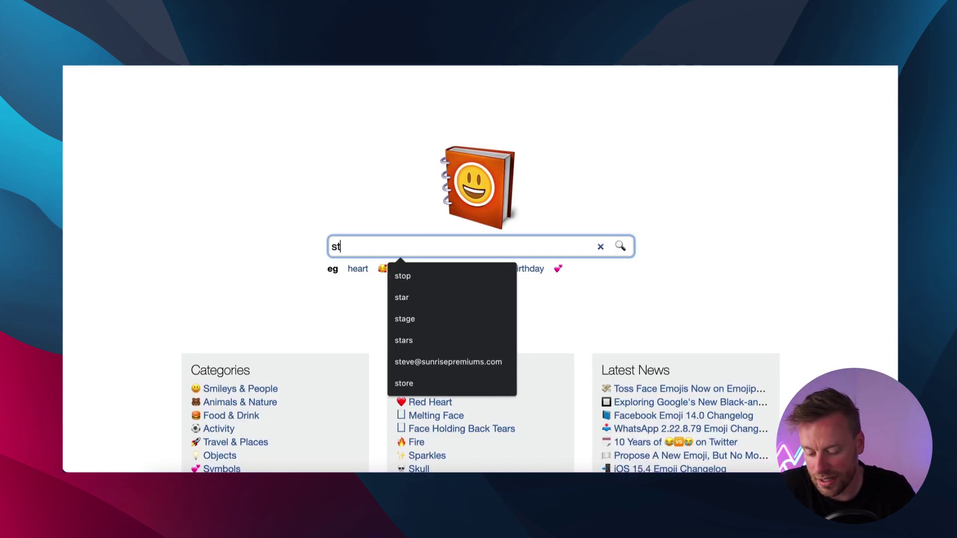
key(Return)
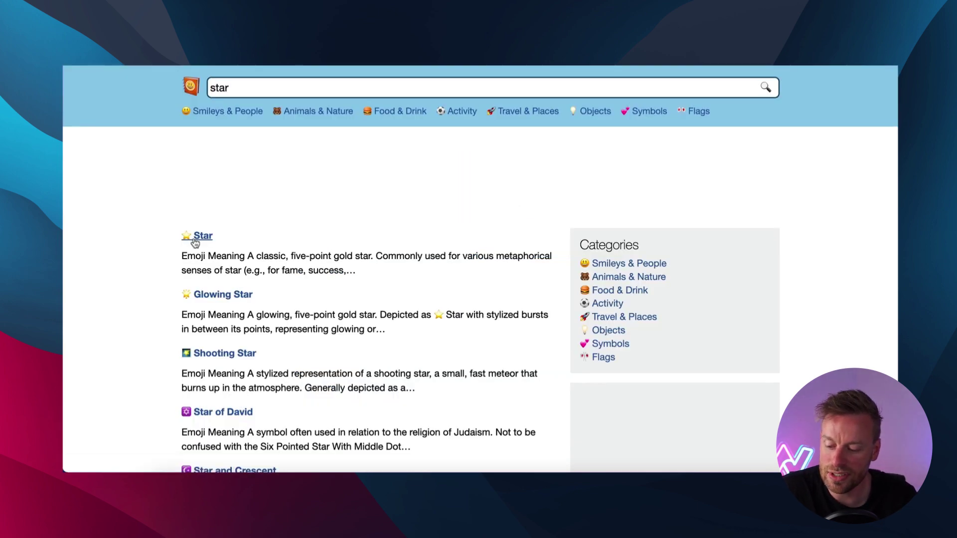
Copy the gold Star emoji and paste it under the giver's name.
click(199, 235)
scroll(357, 340, down, 3)
click(353, 375)
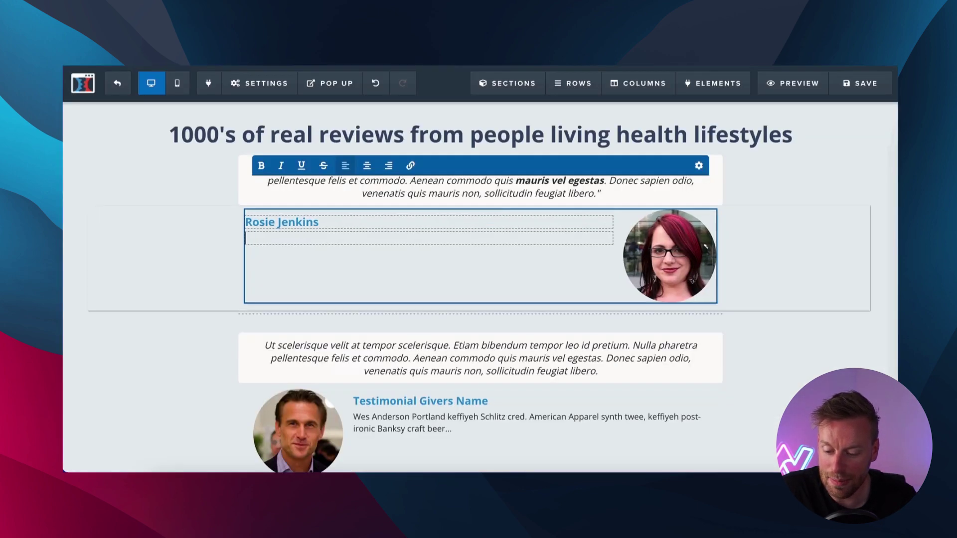
key(super+v)
key(super+v)
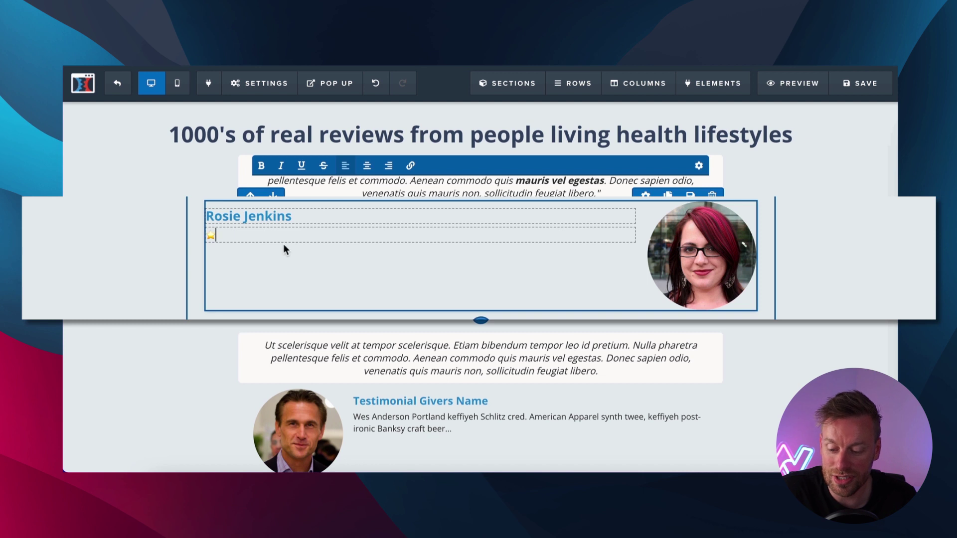
Paste more star emojis to complete a five-star rating line under the name.
key(super+v)
key(ctrl+v)
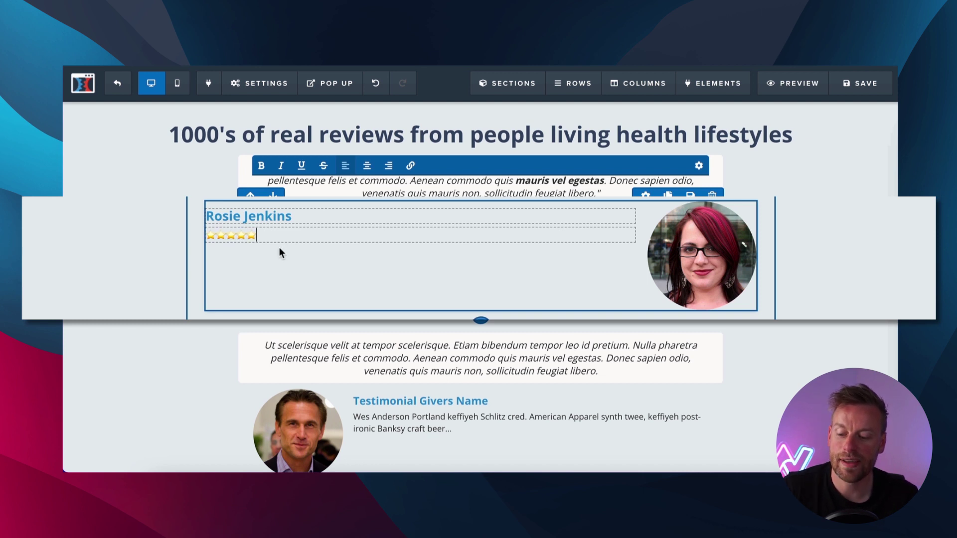
click(166, 265)
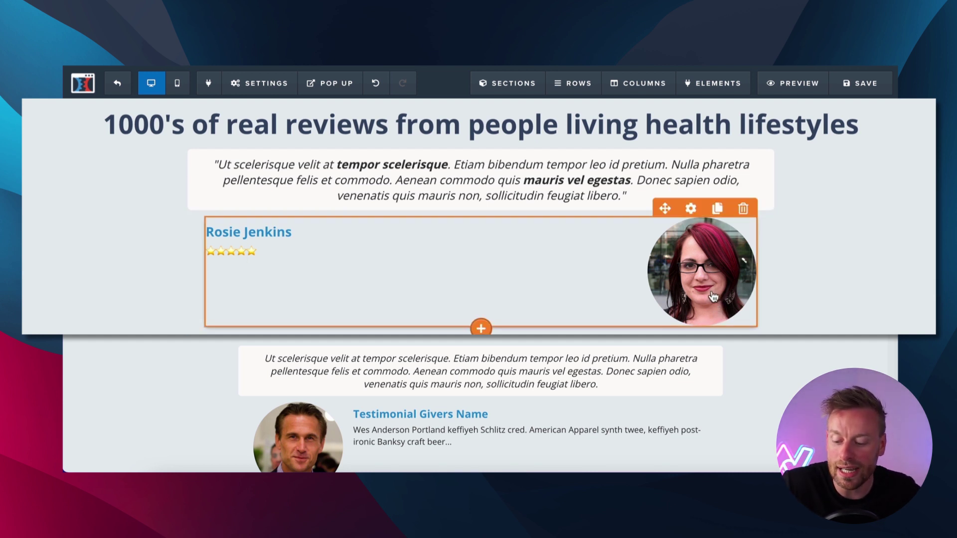
Scroll back up and select the testimonial giver element again.
scroll(713, 297, down, 3)
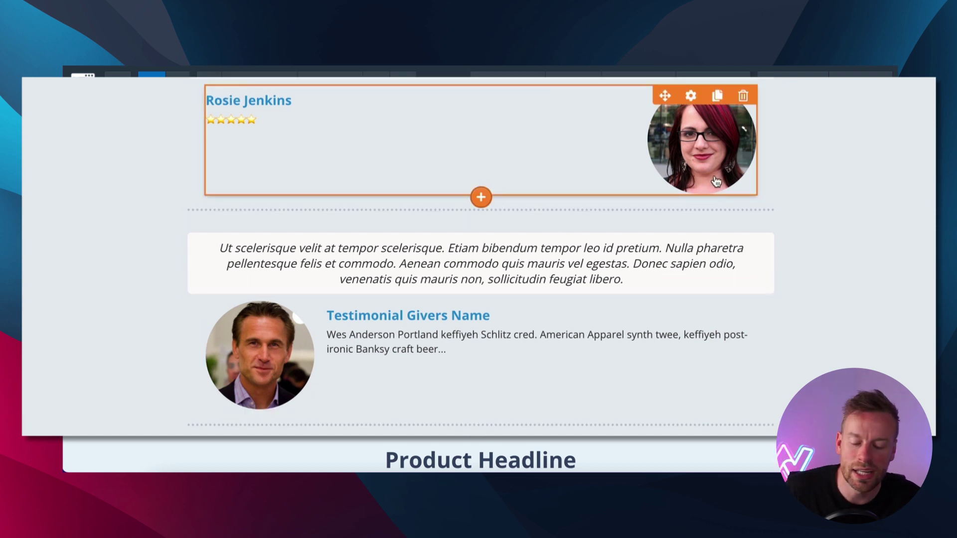
scroll(716, 180, up, 1)
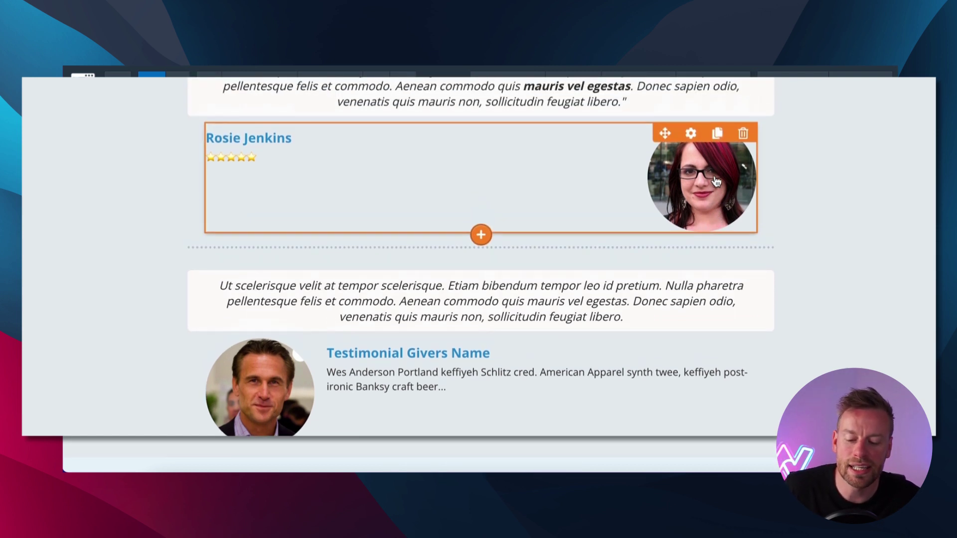
scroll(712, 192, up, 1)
click(715, 203)
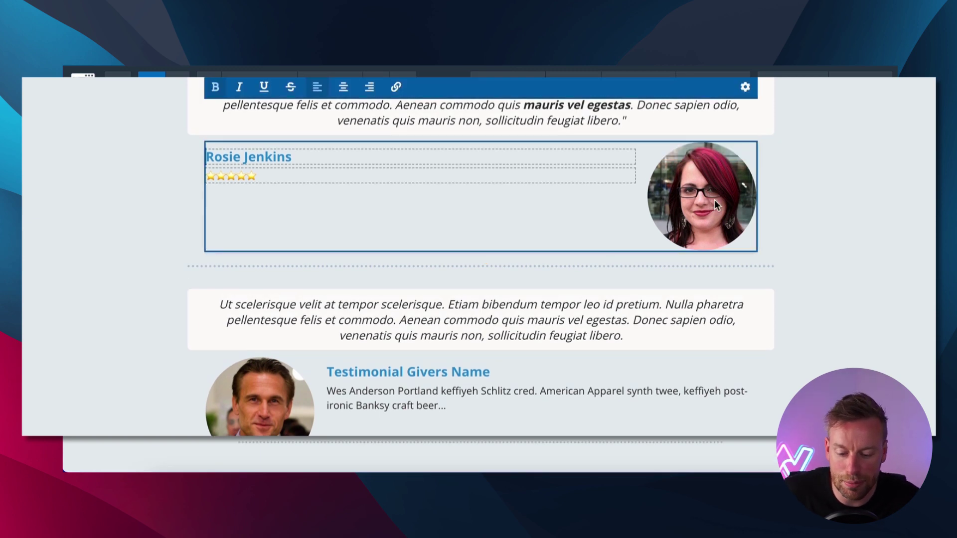
scroll(707, 205, up, 1)
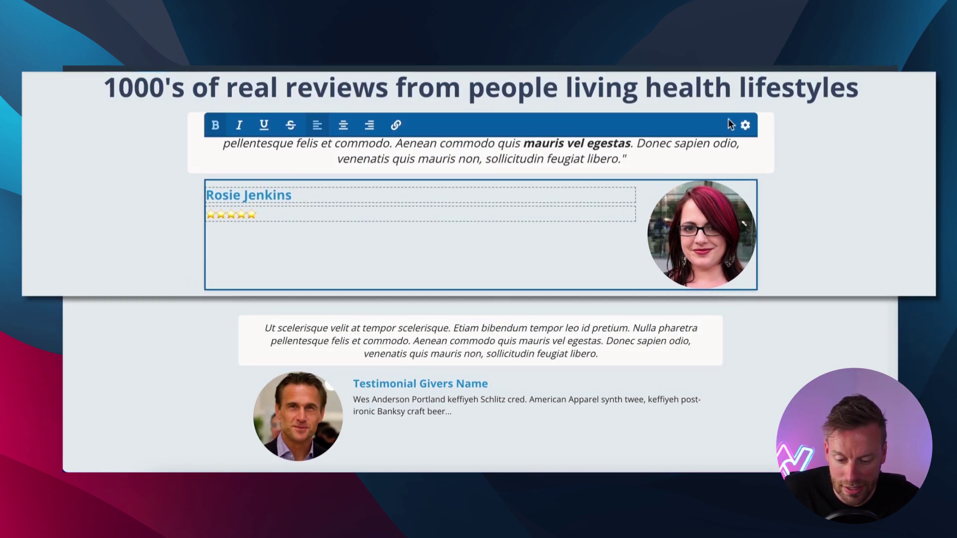
Swap the giver's round photo for the Rock & Reilly's storefront image from the library.
click(746, 126)
click(906, 201)
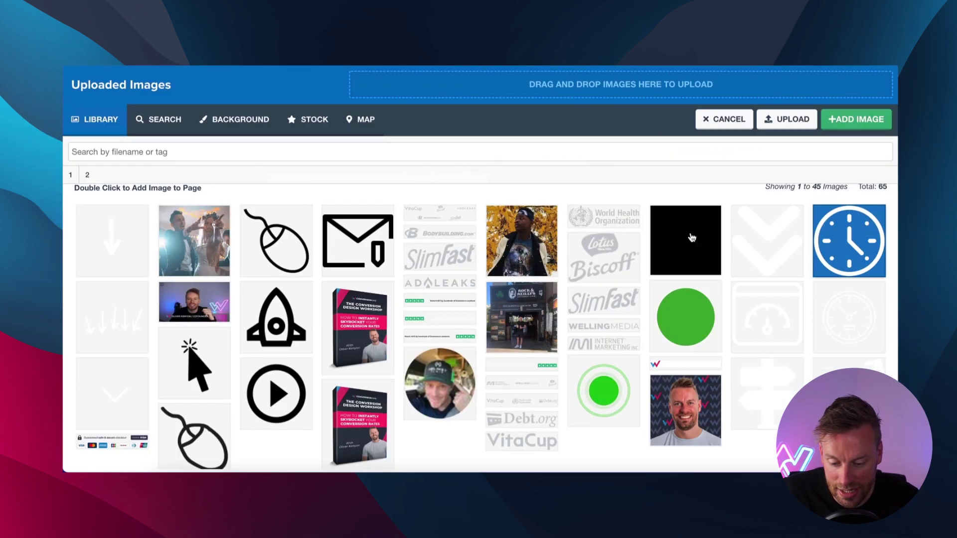
scroll(463, 314, down, 1)
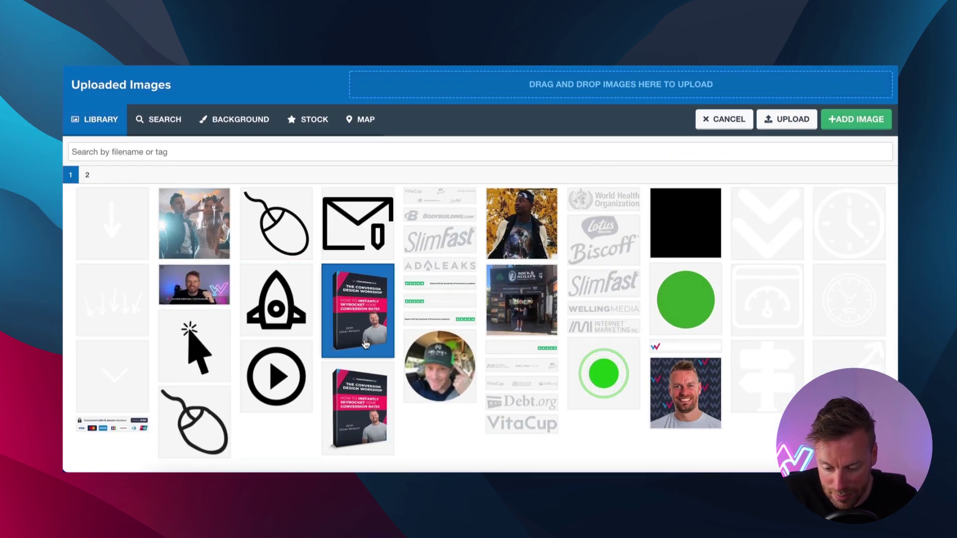
click(510, 297)
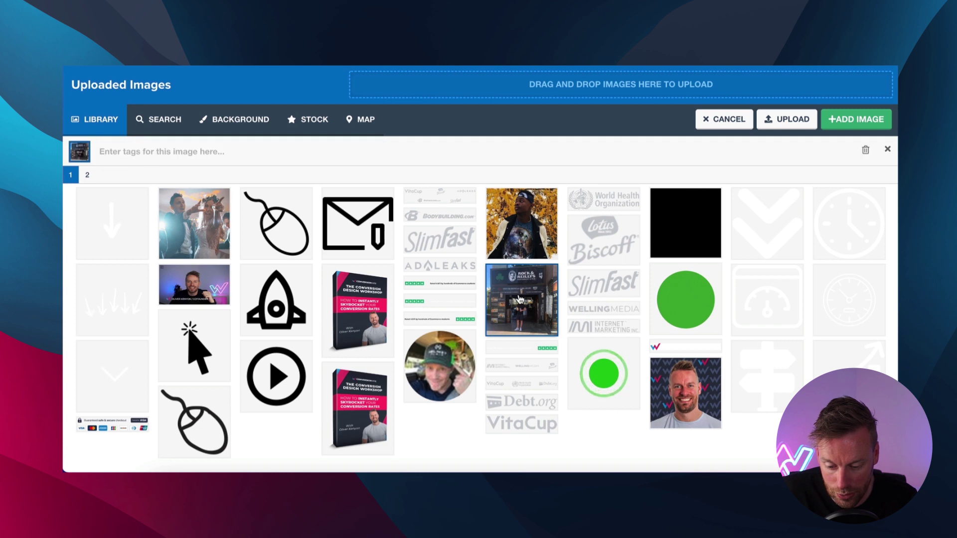
double_click(524, 304)
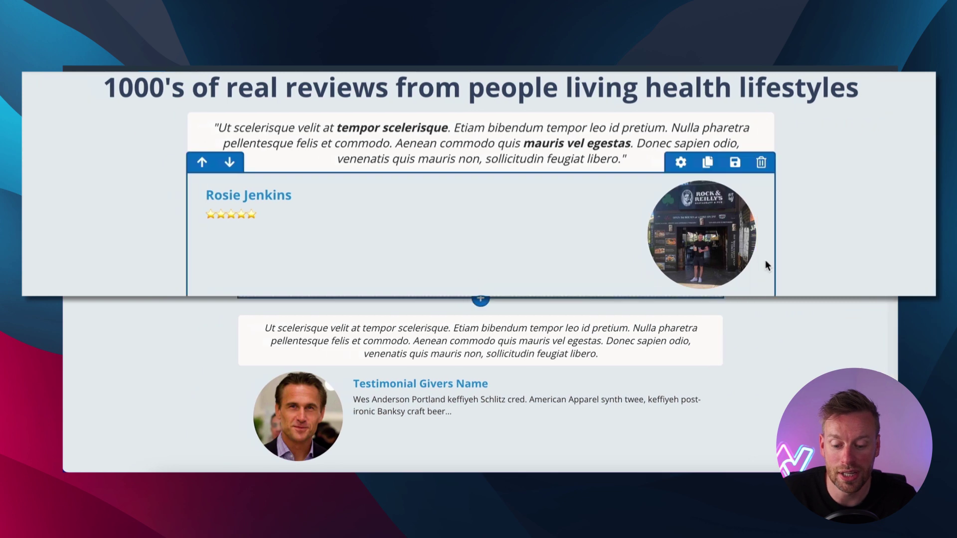
click(726, 269)
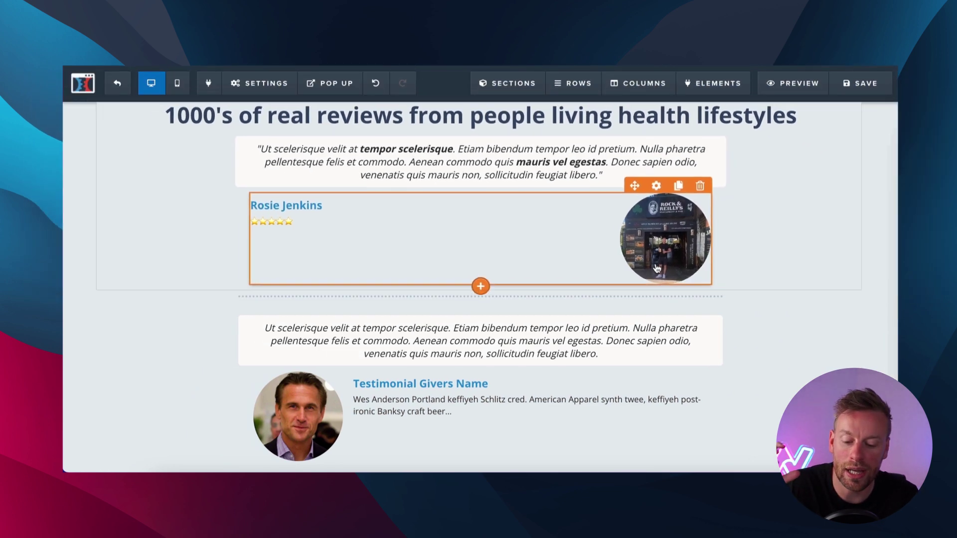
scroll(663, 268, up, 1)
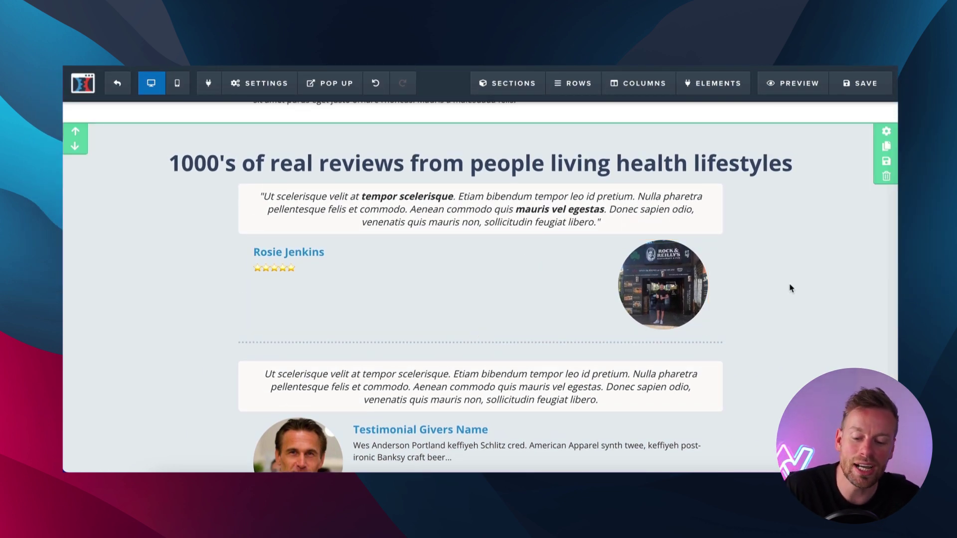